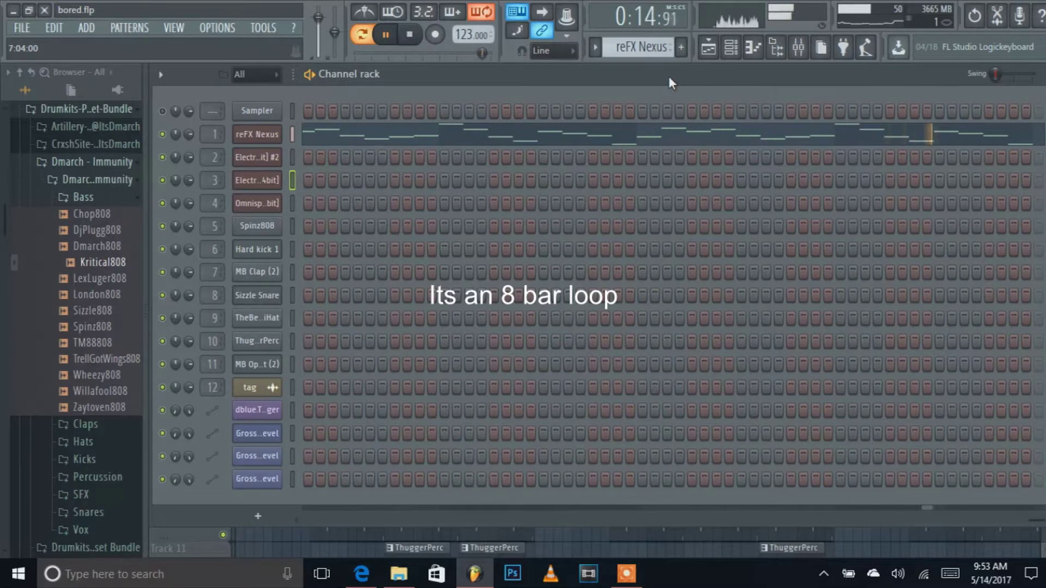
# Stop the reFX Nexus loop and audition the ElectraX [64bit] #2 pattern on its own
pyautogui.press('space')
pyautogui.click(632, 47)
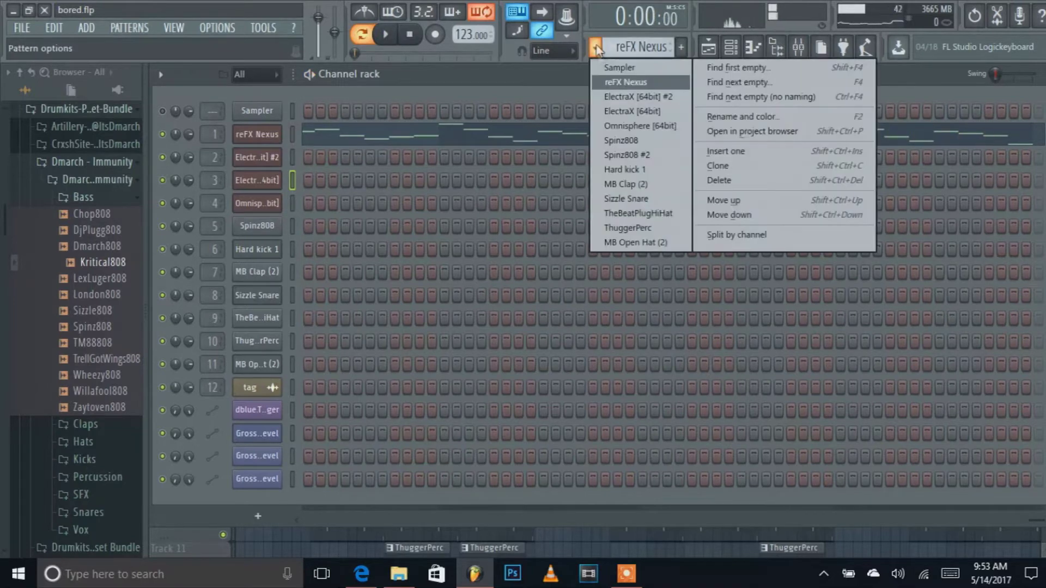
pyautogui.click(606, 94)
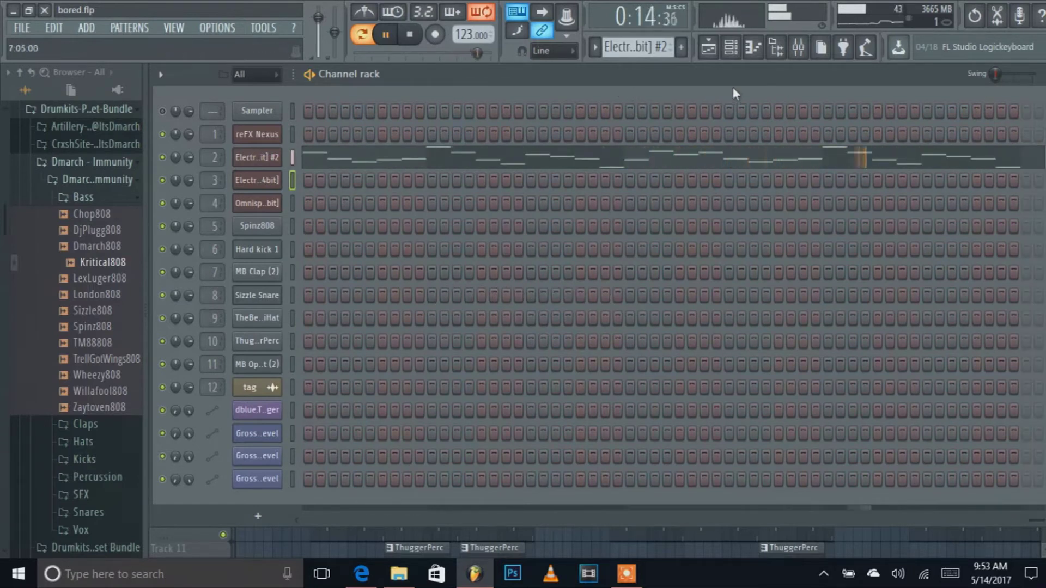
pyautogui.press('space')
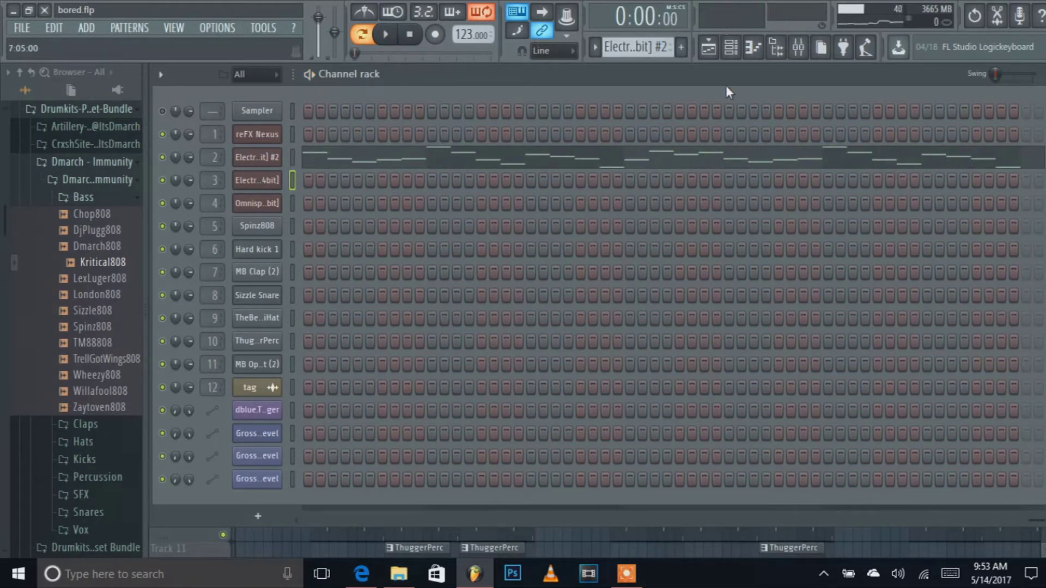
# Switch to the ElectraX [64bit] pattern and play its melody by itself
pyautogui.click(597, 49)
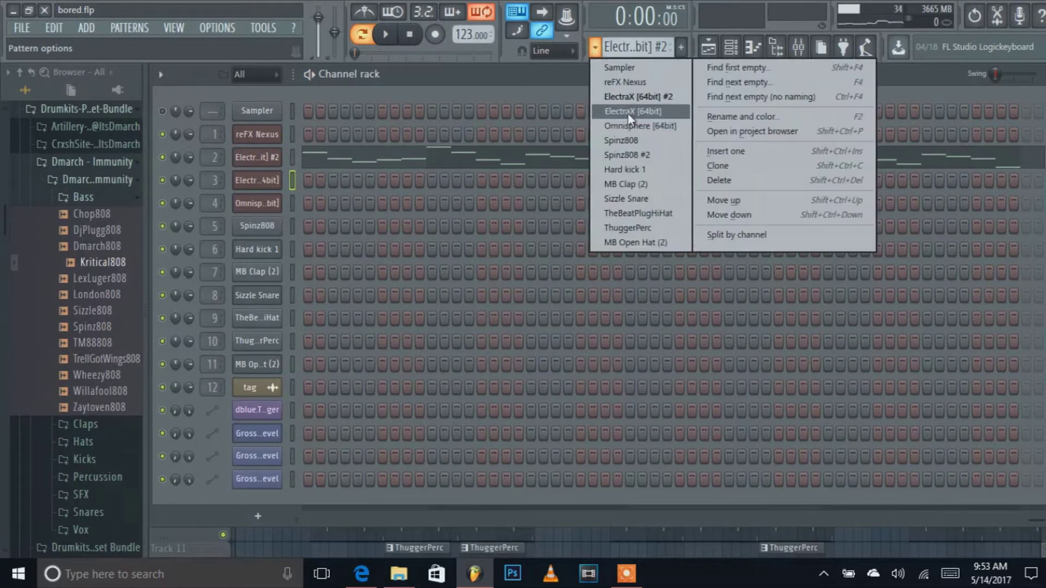
pyautogui.click(628, 113)
pyautogui.press('space')
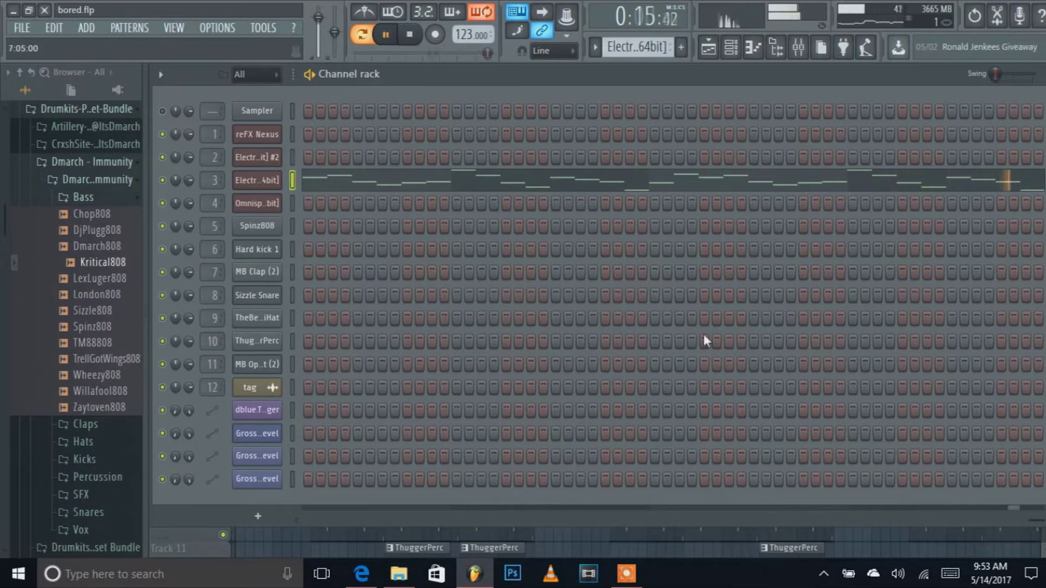
# Audition the Omnisphere [64bit] pattern through its 8-bar loop, and stop playback
pyautogui.click(596, 48)
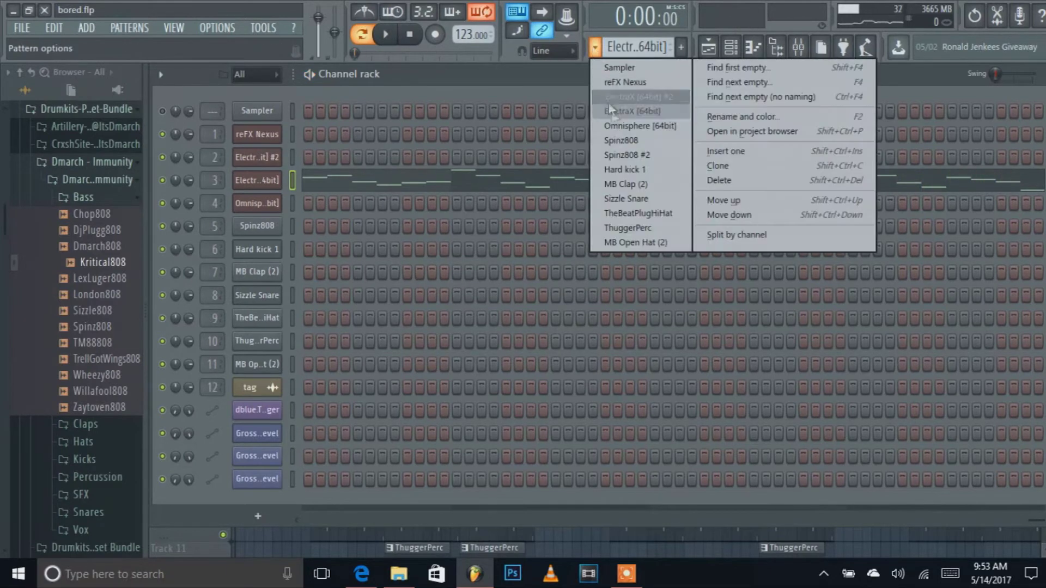
pyautogui.click(618, 128)
pyautogui.press('space')
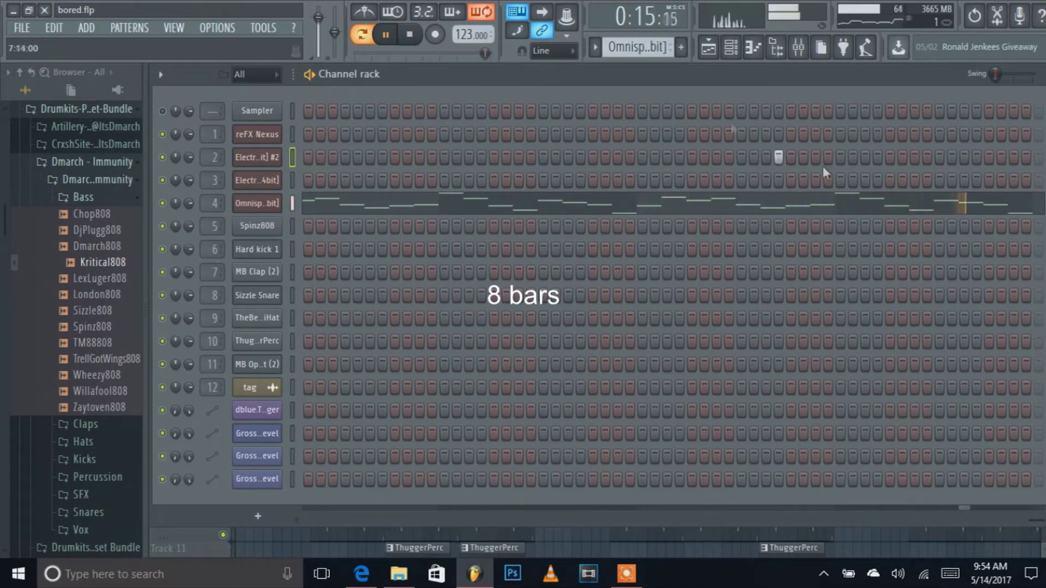
pyautogui.press('space')
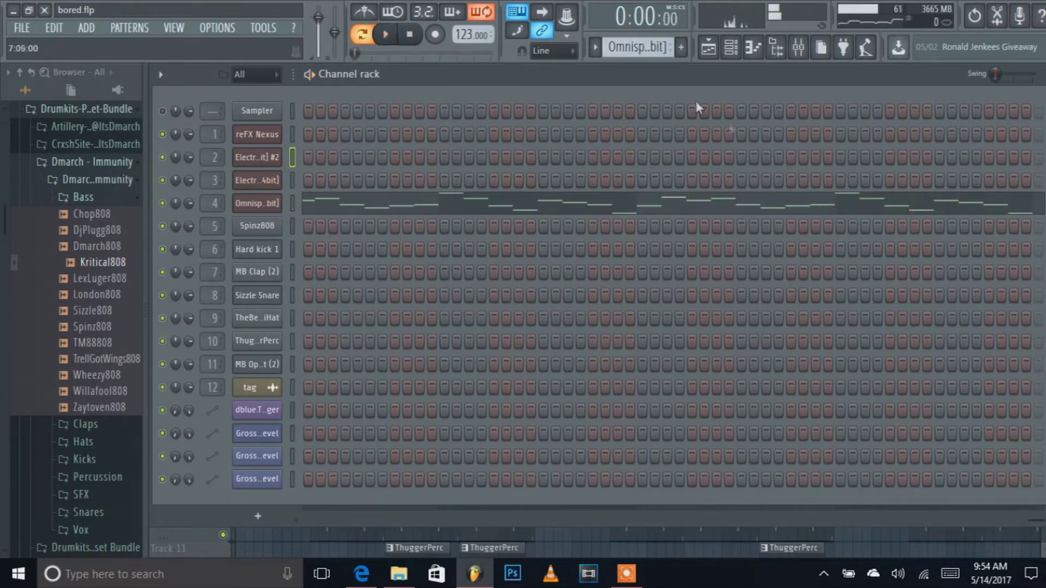
# Play the reFX Nexus pattern and show its effect chain in the mixer
pyautogui.click(607, 47)
pyautogui.click(626, 85)
pyautogui.press('space')
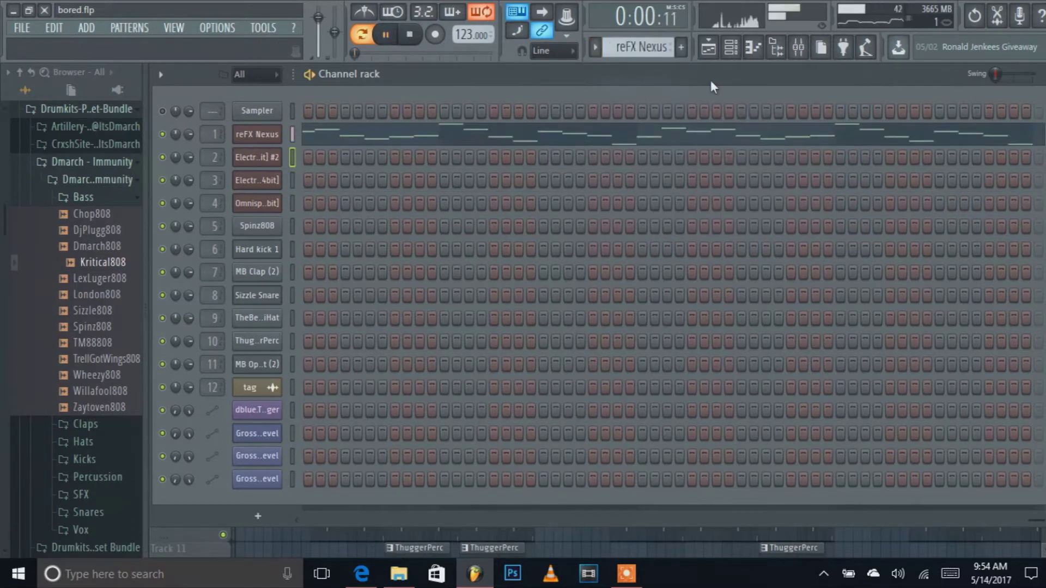
pyautogui.click(798, 47)
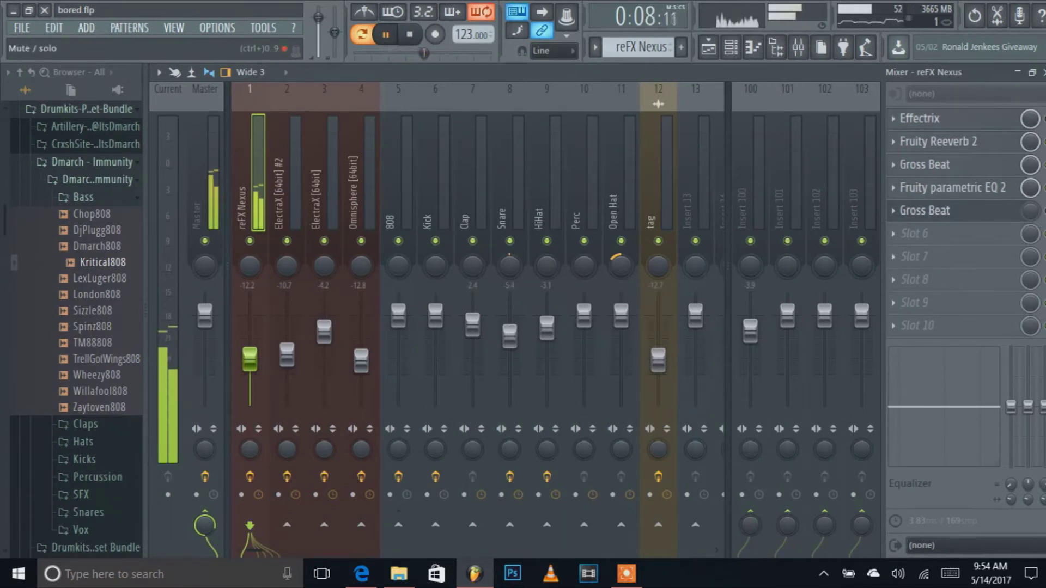
# Play the ElectraX [64bit] #2 and ElectraX [64bit] patterns in turn and examine the effects on each one's mixer track
pyautogui.click(596, 48)
pyautogui.click(619, 98)
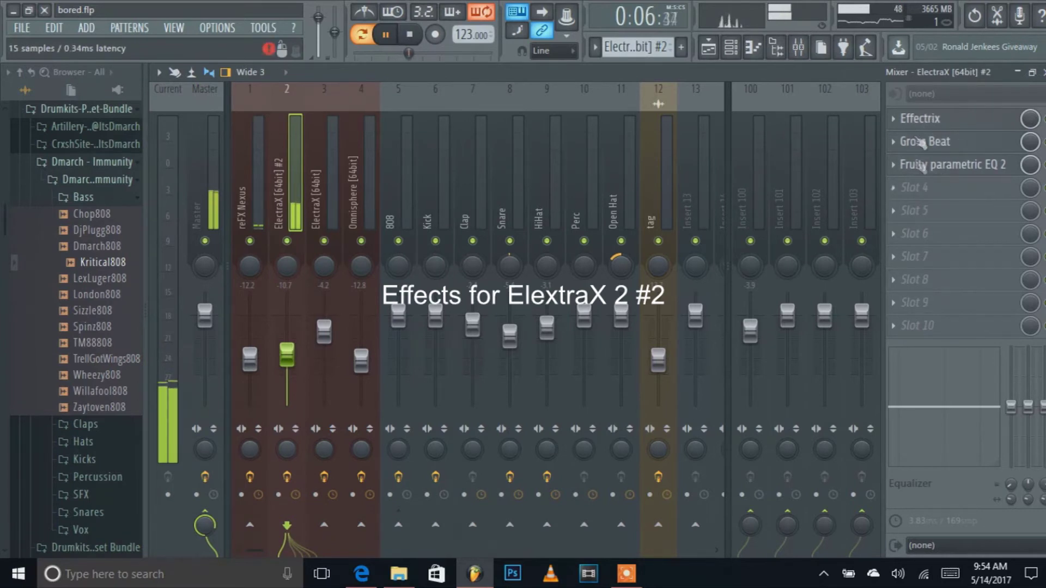
pyautogui.click(603, 48)
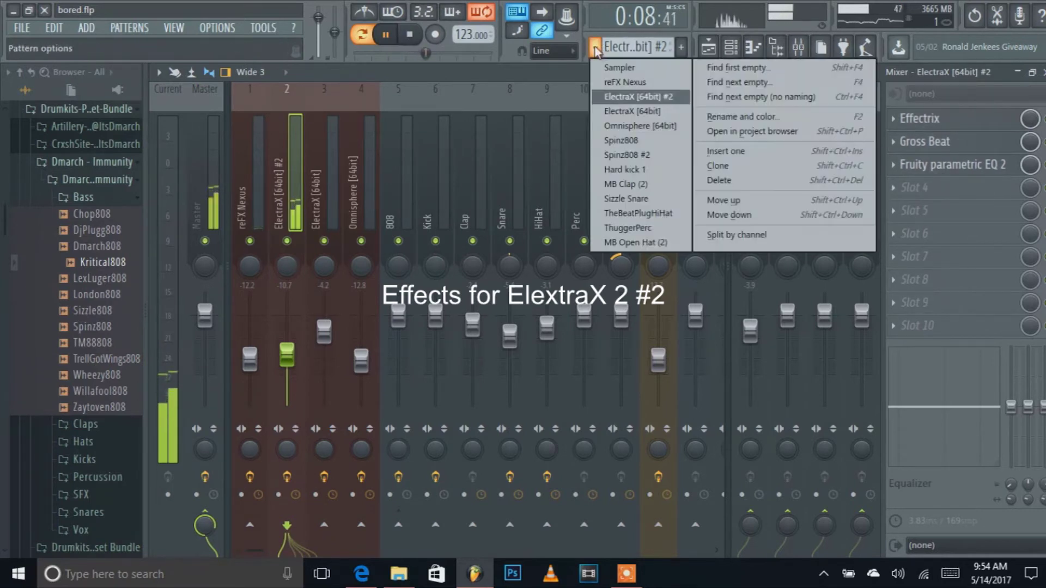
pyautogui.click(619, 107)
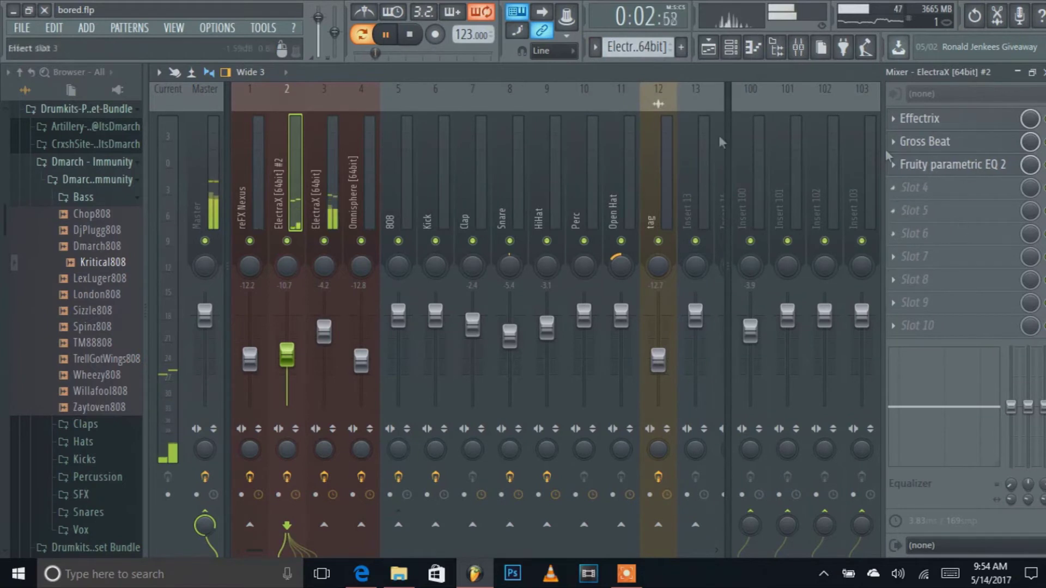
pyautogui.click(338, 182)
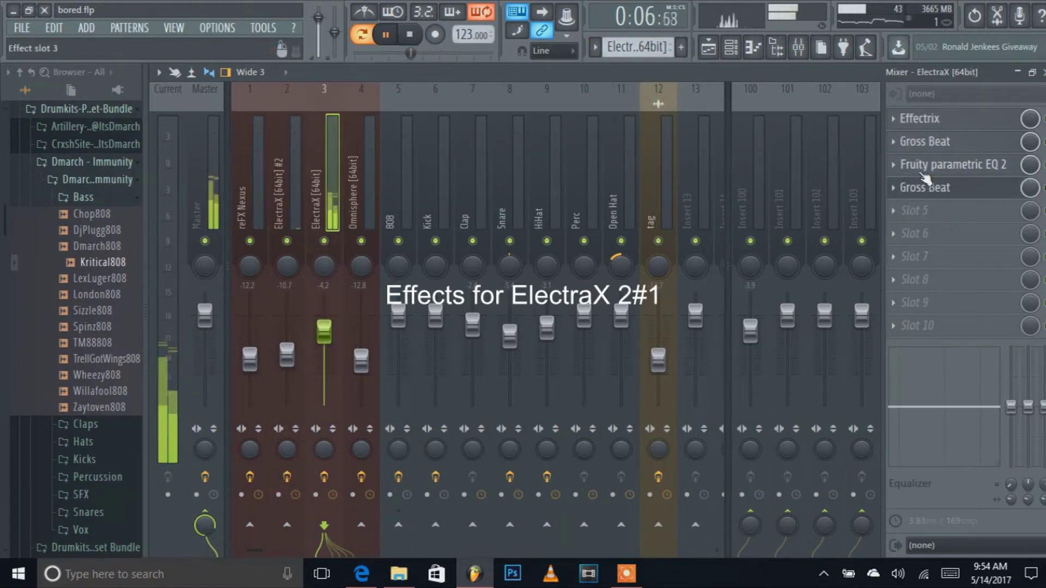
# Play the Omnisphere [64bit] pattern and examine the effects on its mixer track
pyautogui.click(598, 50)
pyautogui.click(621, 126)
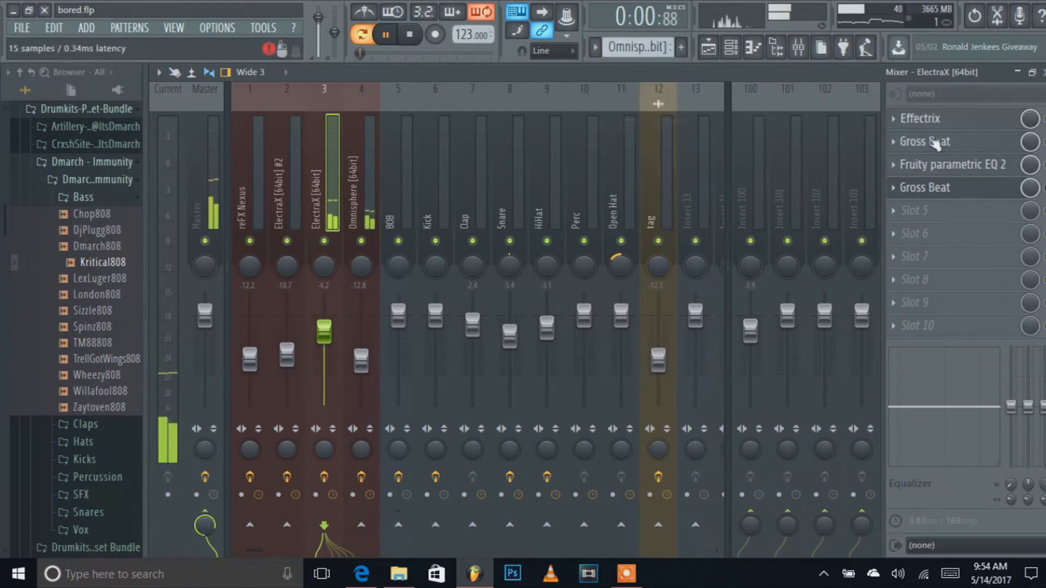
pyautogui.click(361, 170)
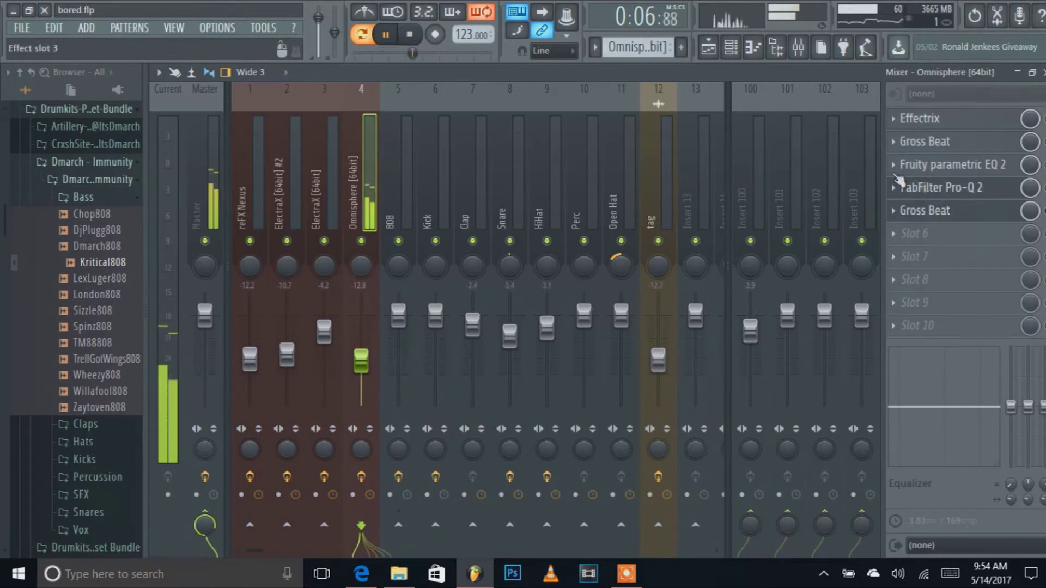
# Open the playlist and play the drum arrangement from bar 9
pyautogui.press('space')
pyautogui.click(709, 48)
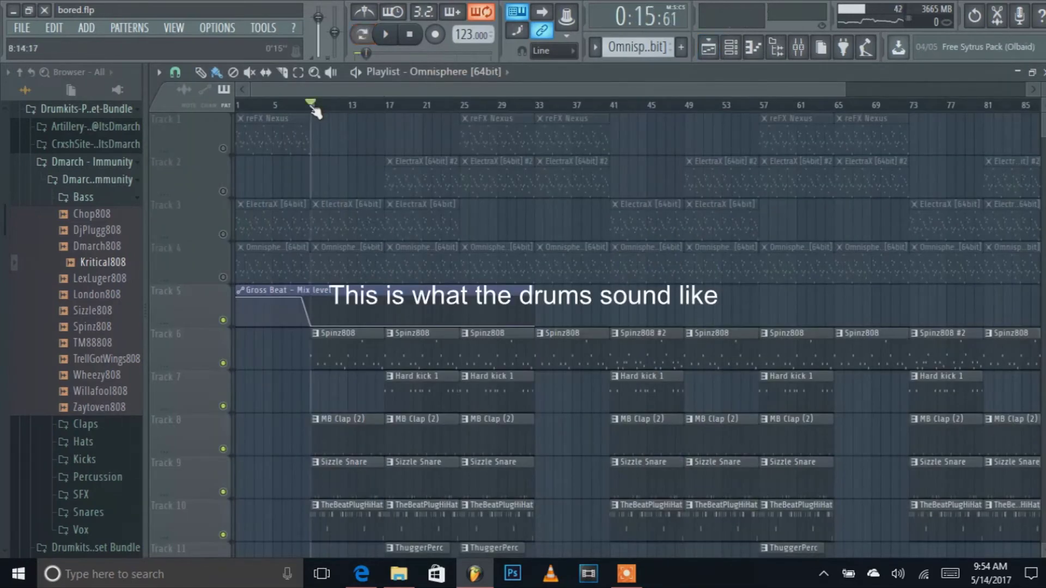
pyautogui.press('space')
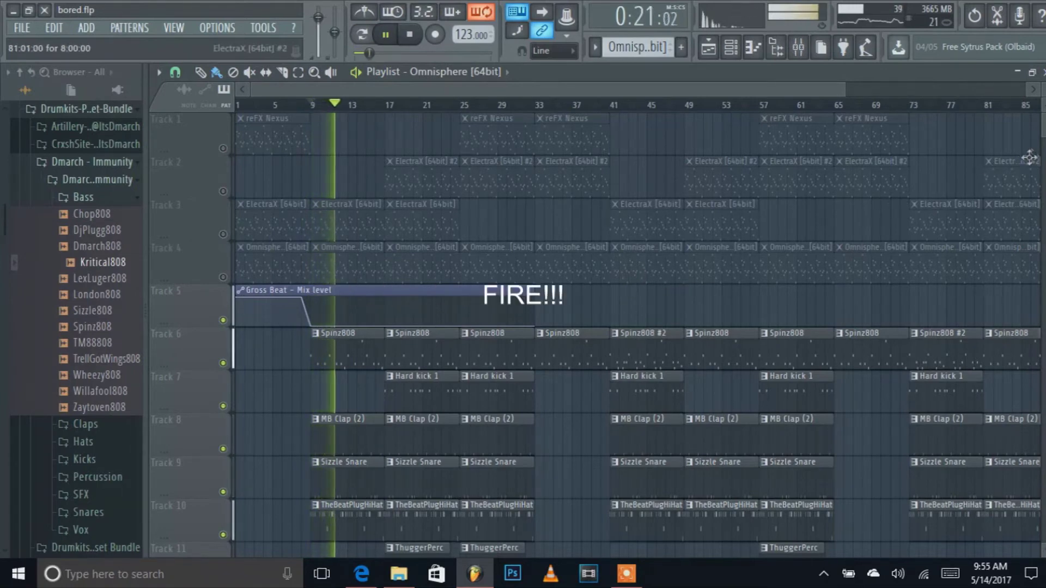
# Listen to the drum tracks, continue playback from bar 41, review the whole arrangement and stop playback
pyautogui.scroll(-2, 304, 523)
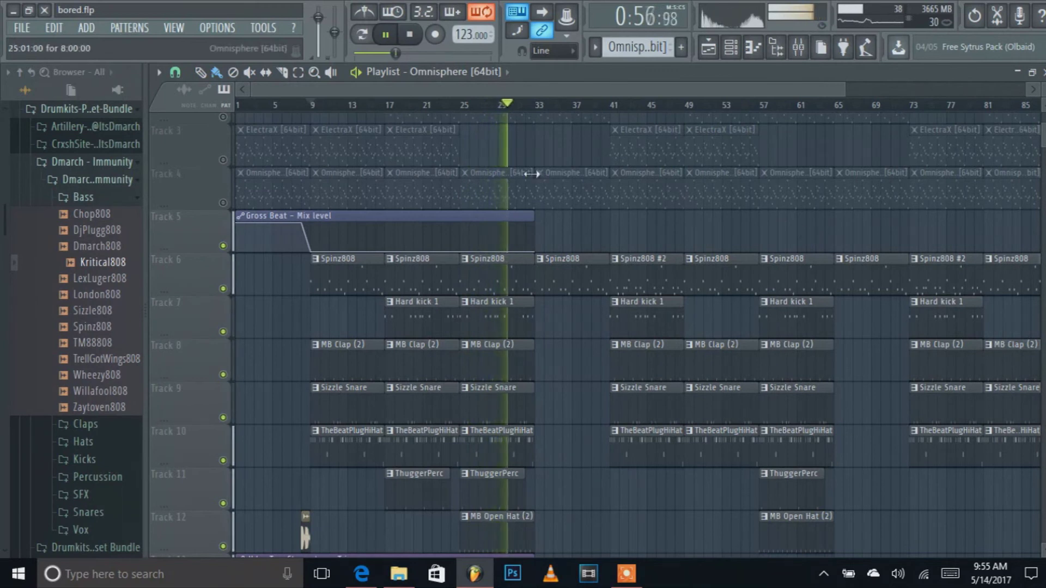
pyautogui.click(613, 105)
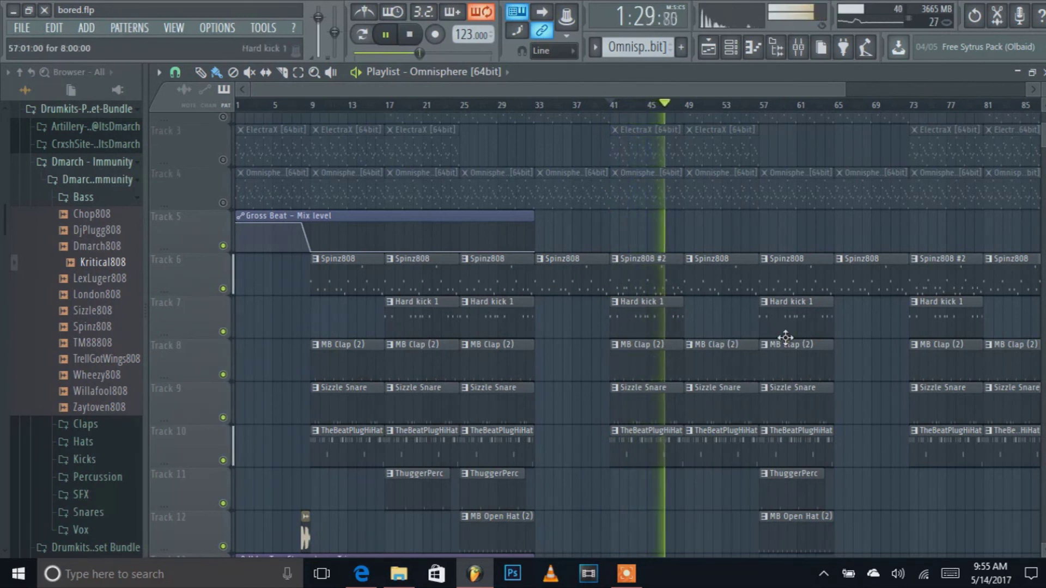
pyautogui.moveTo(835, 90); pyautogui.dragTo(1002, 90)
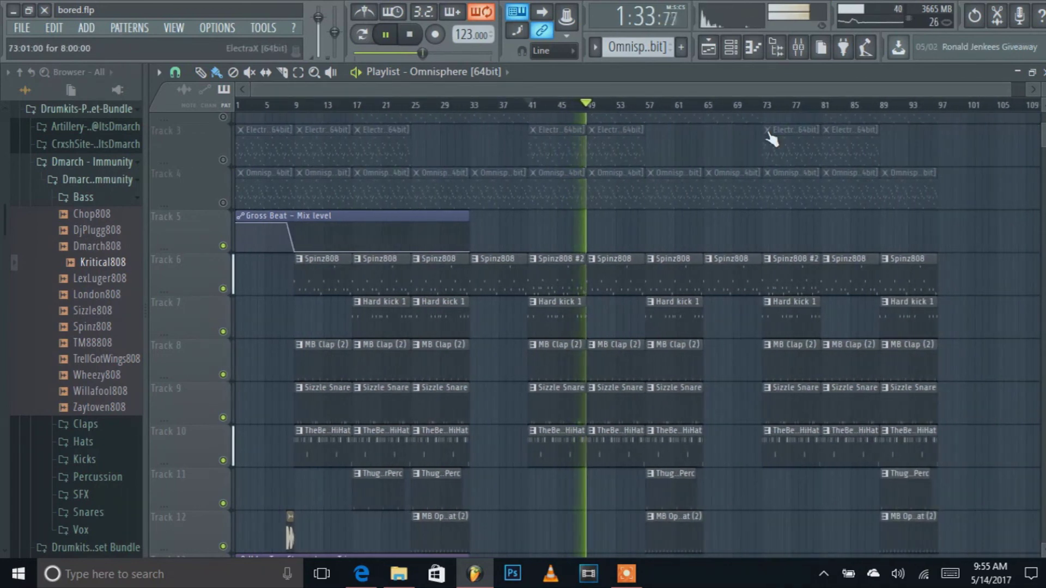
pyautogui.press('space')
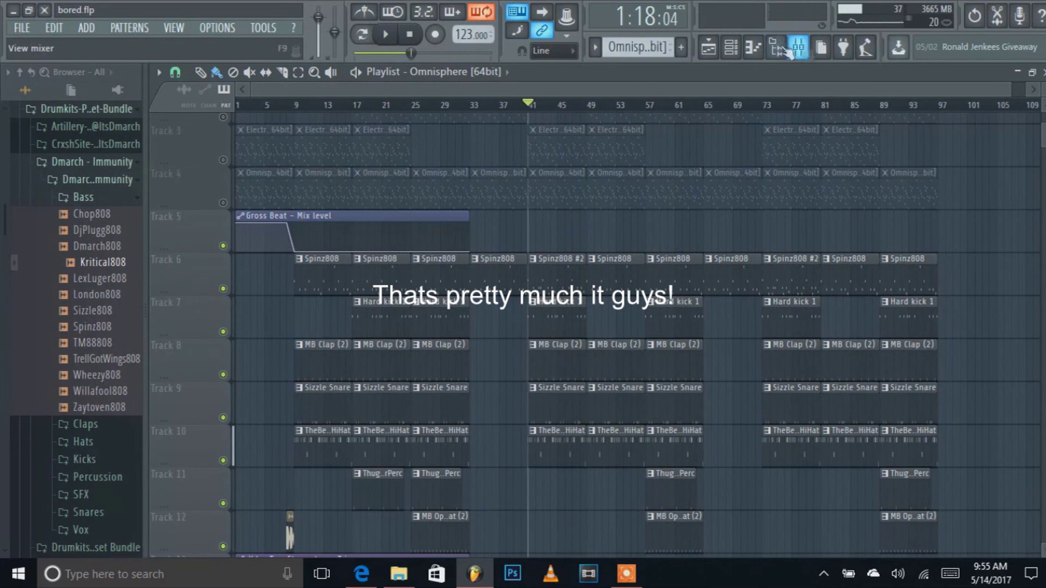
pyautogui.click(715, 49)
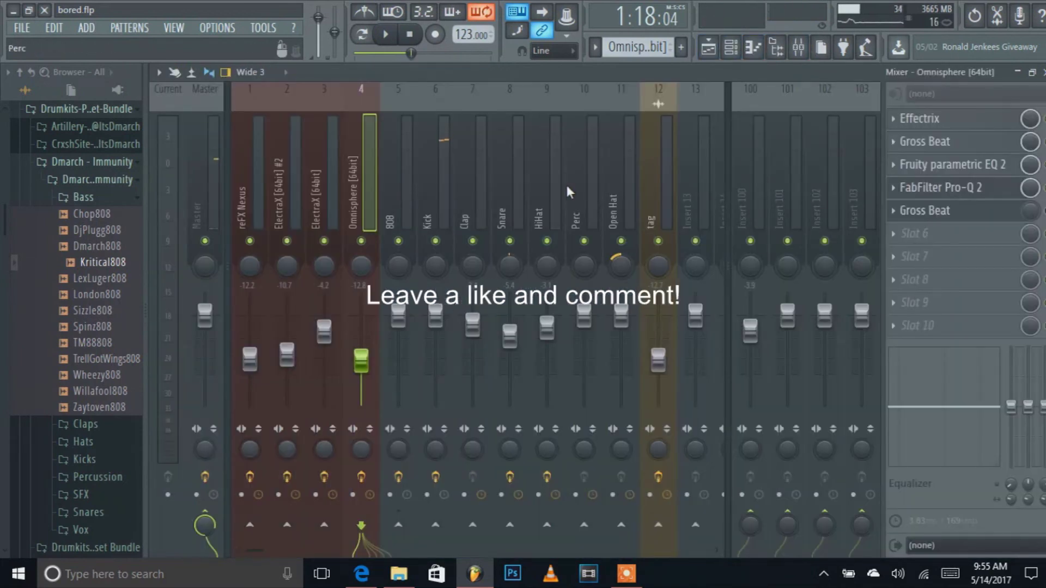
pyautogui.click(714, 55)
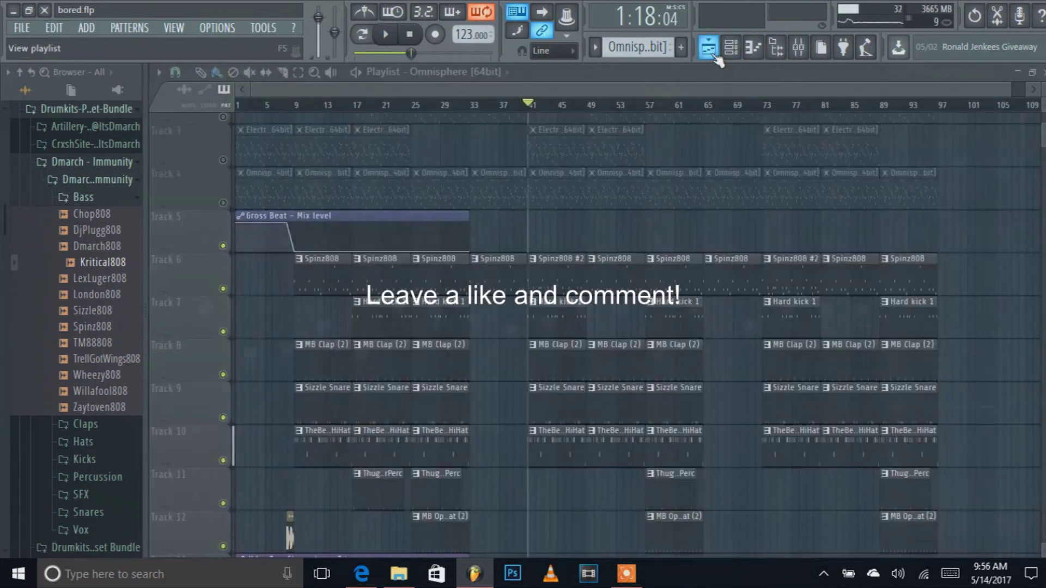